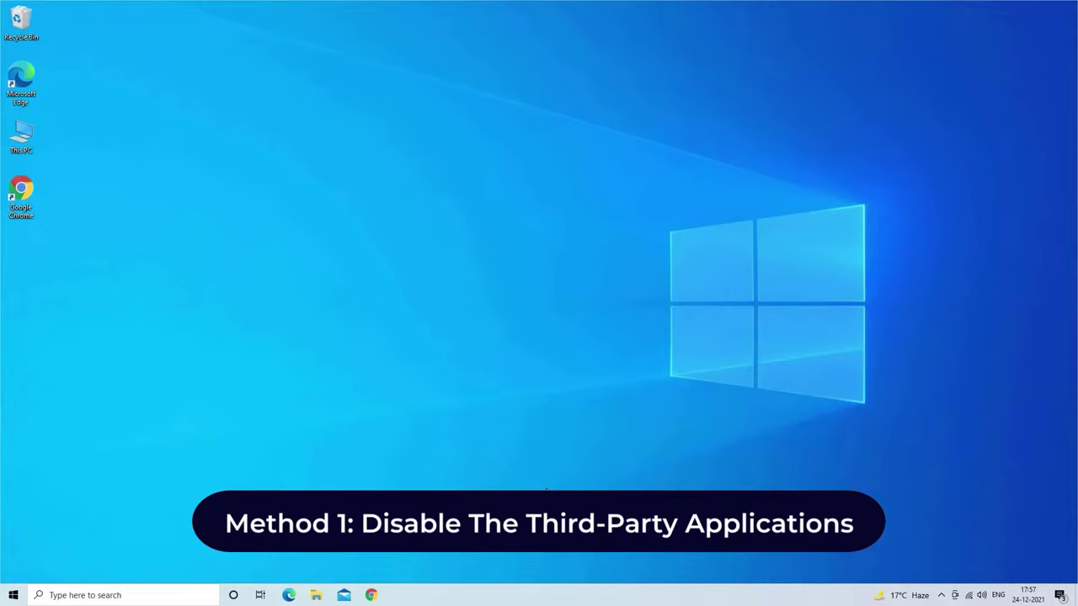
Step: Open services.msc and set the Avira Security service's startup type to Disabled
key("super+r")
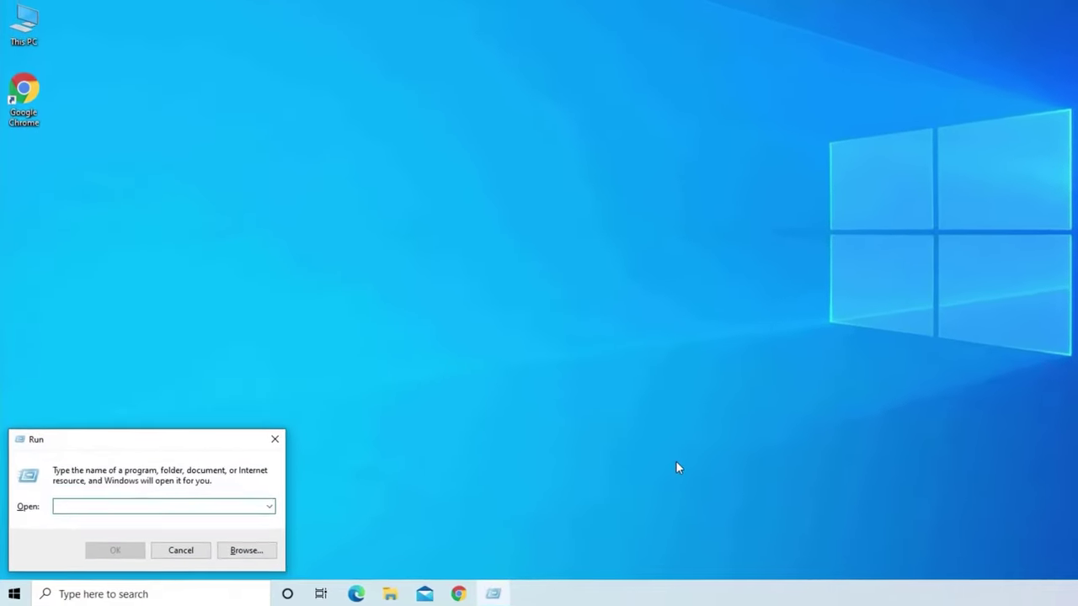
type("services")
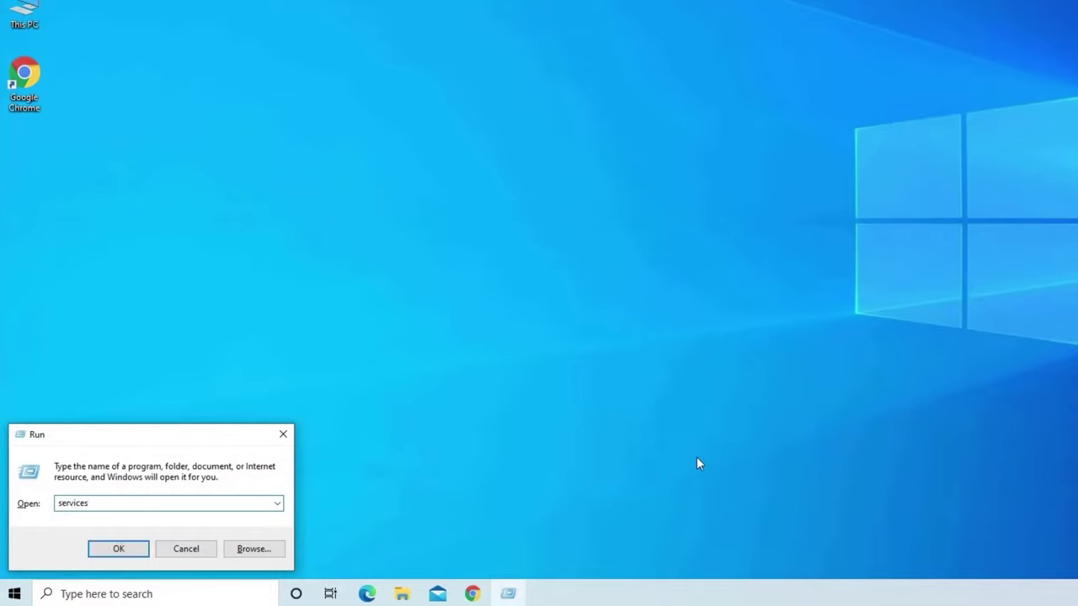
type(".msc")
left_click(143, 549)
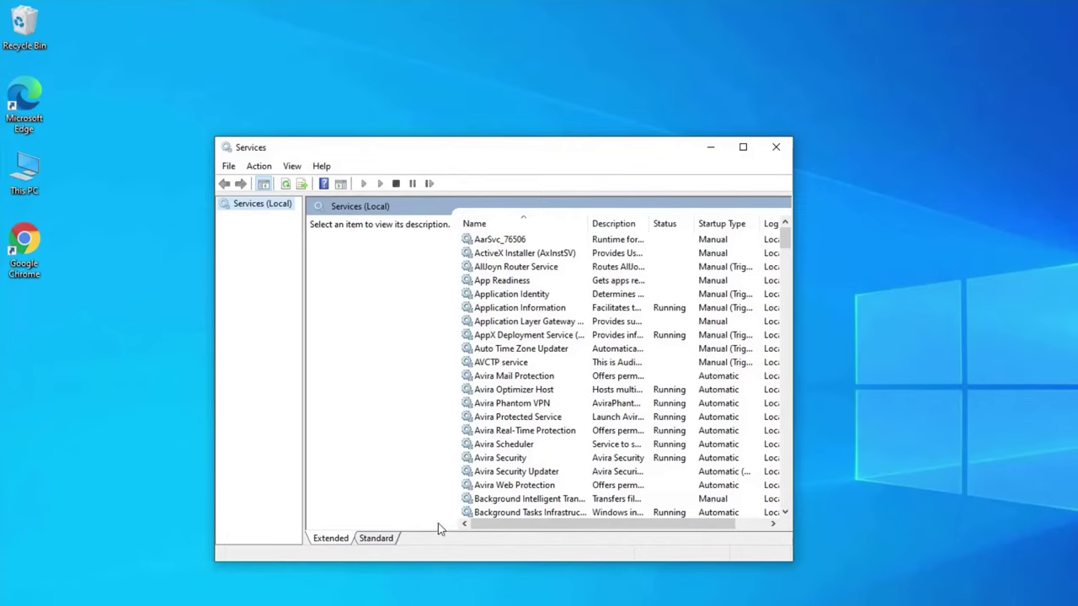
left_click(489, 460)
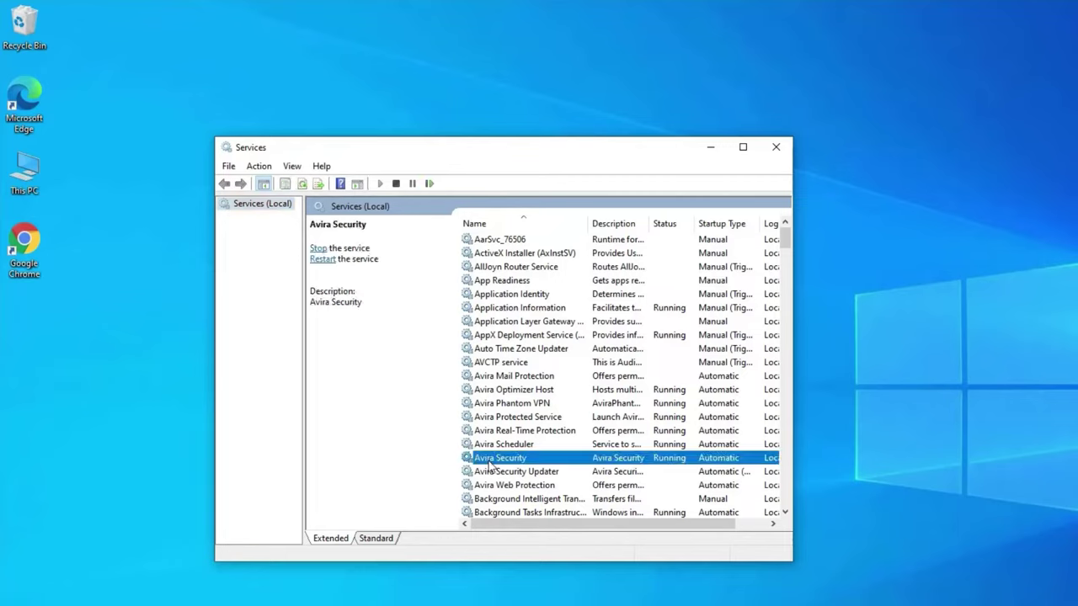
right_click(488, 464)
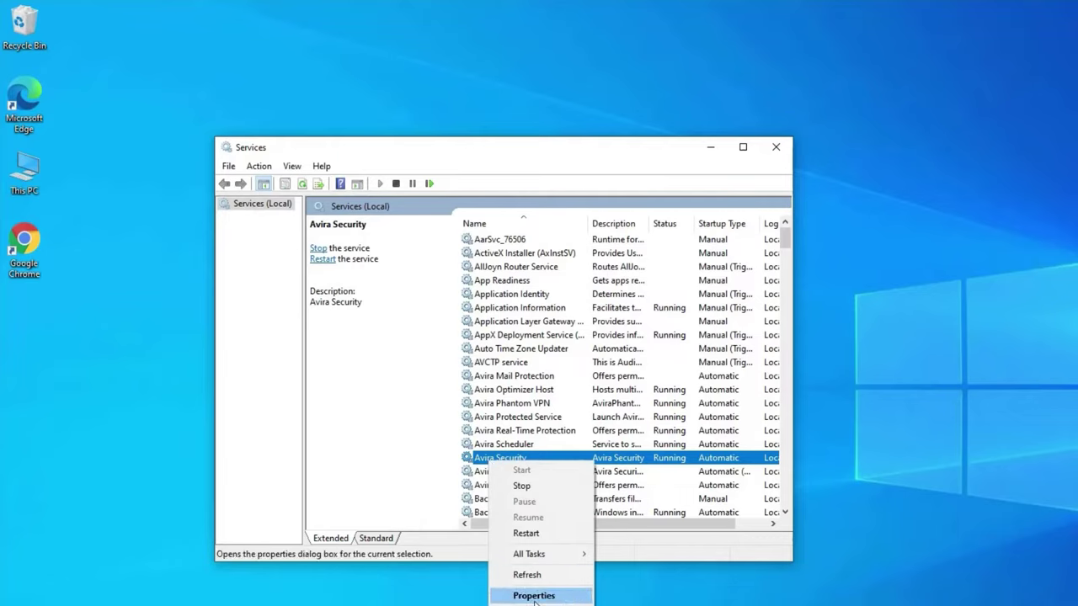
left_click(534, 596)
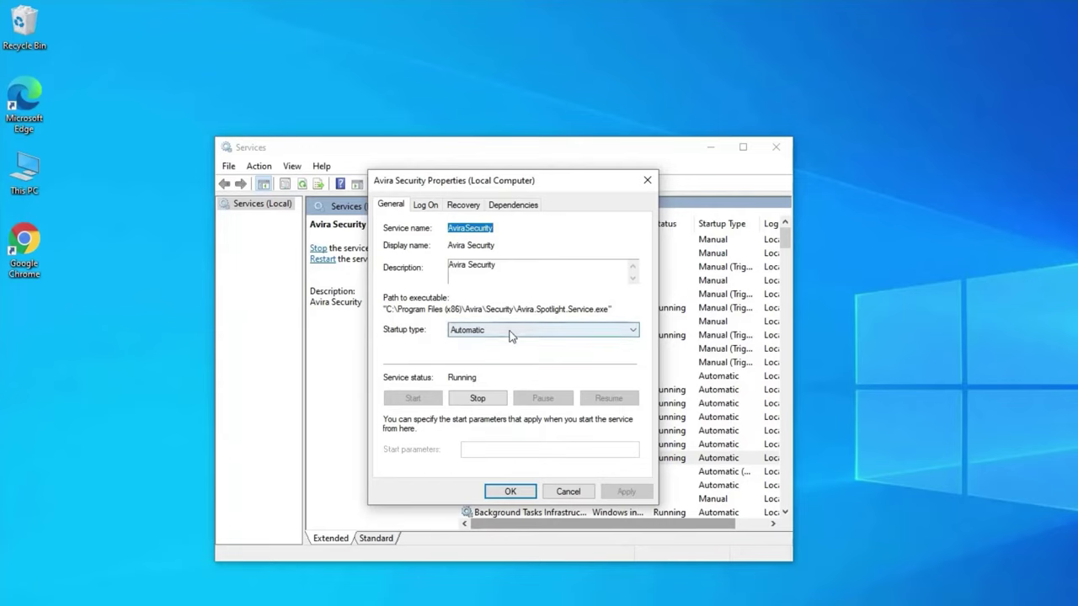
left_click(509, 335)
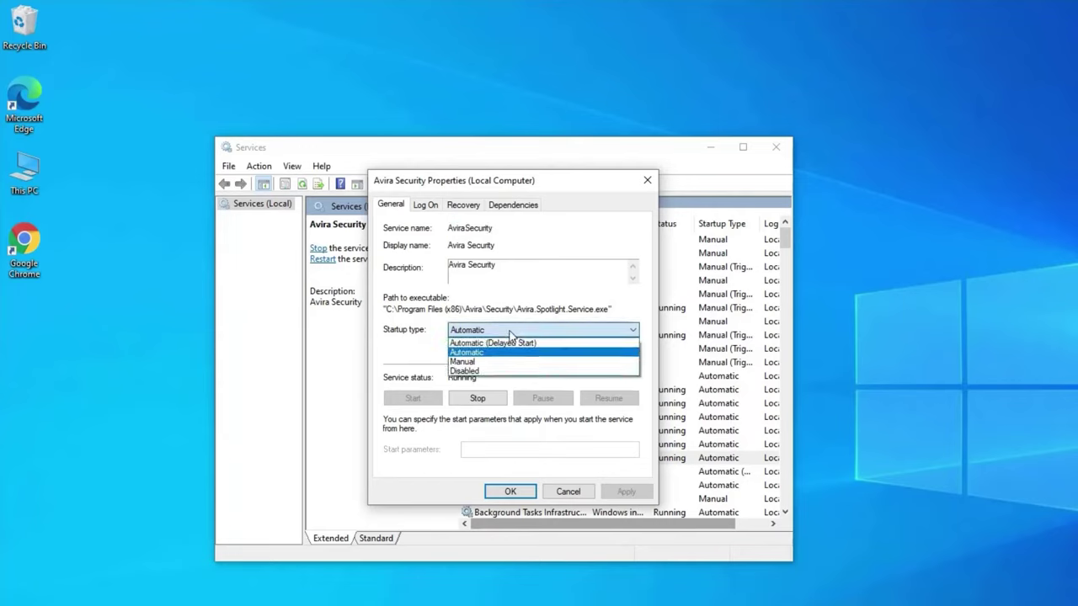
left_click(472, 370)
left_click(510, 493)
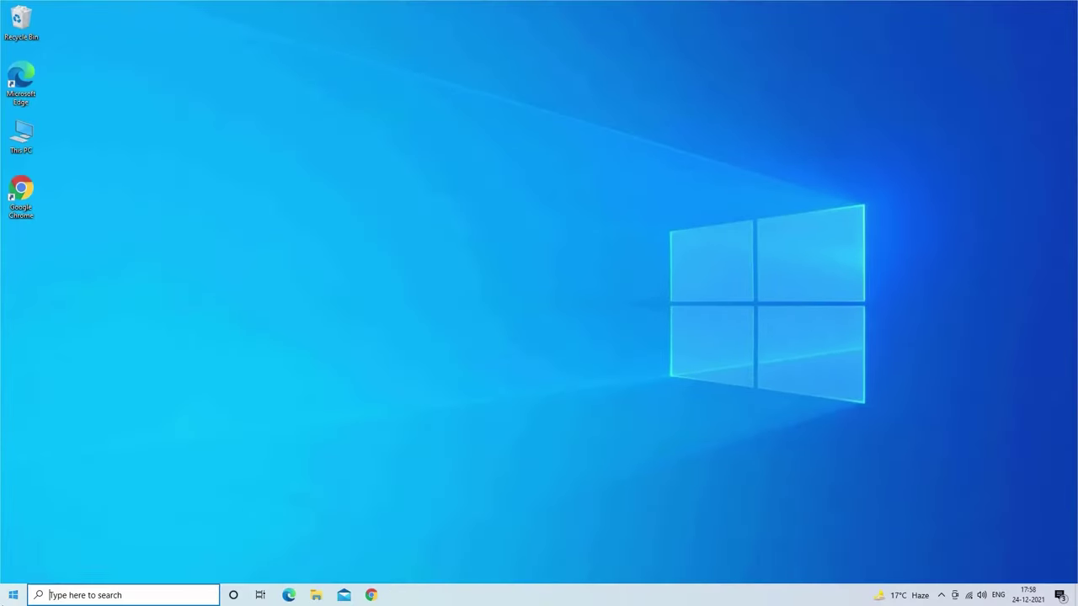
Step: Restart Windows from the Start menu's power options
left_click(13, 595)
left_click(16, 572)
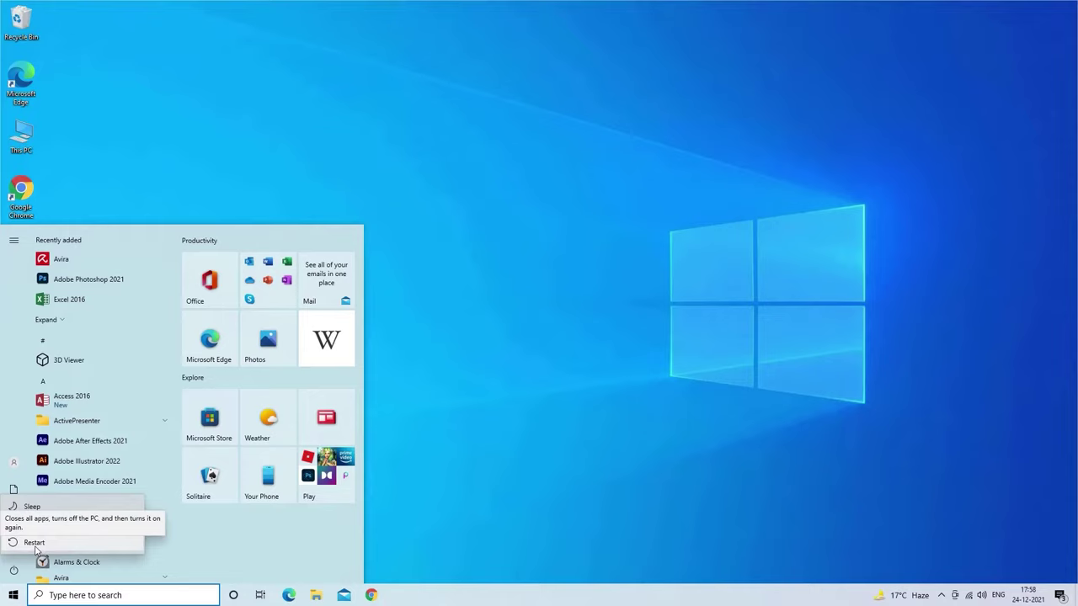
left_click(34, 543)
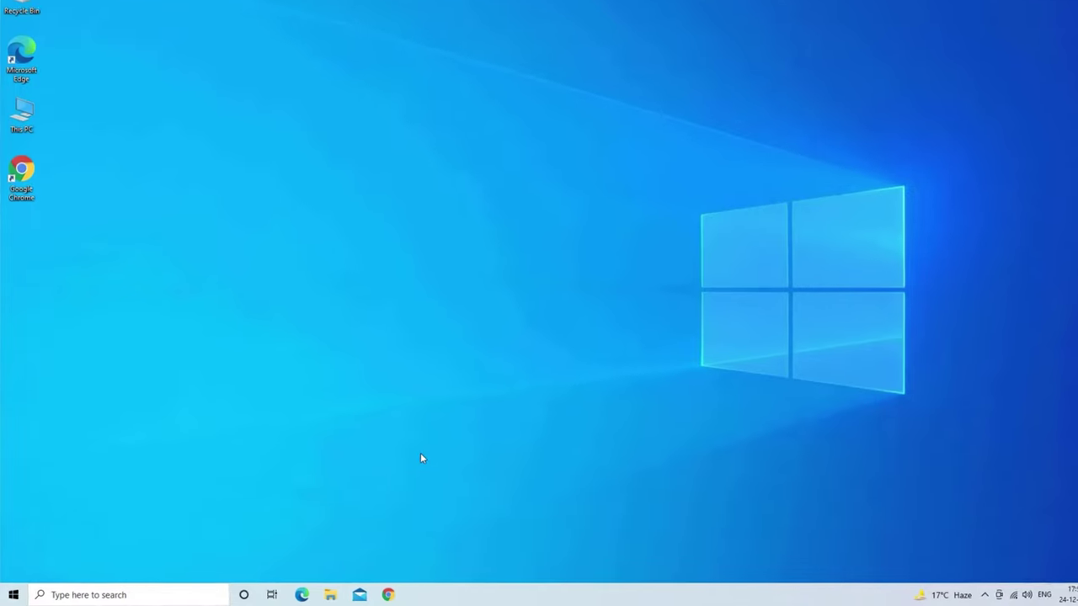
Step: Launch msconfig.exe, hide all Microsoft services on the Services list, then view the Startup page
key("super+r")
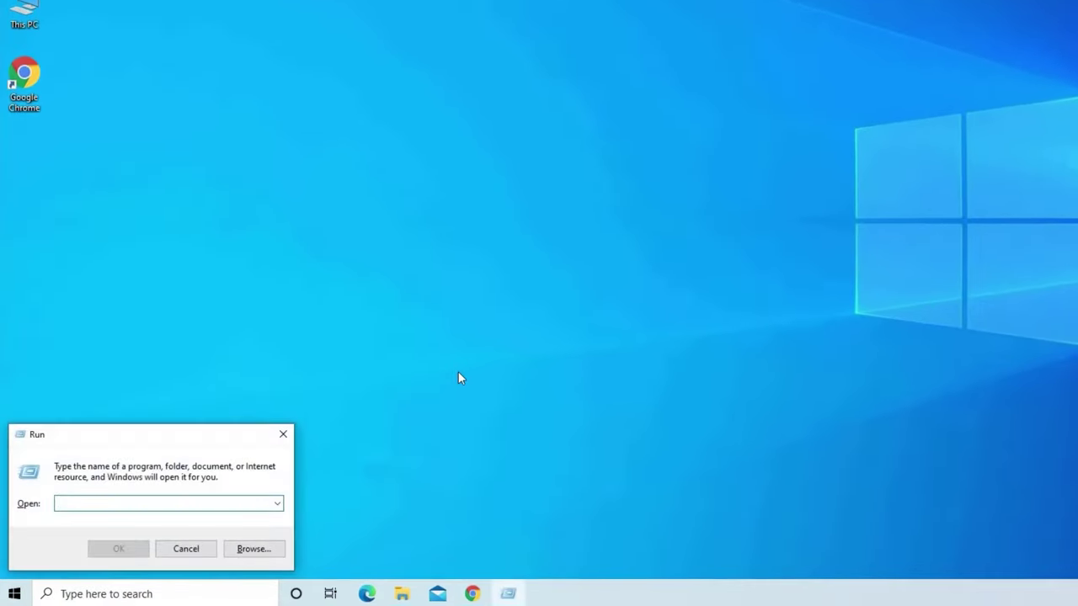
type("msconfi")
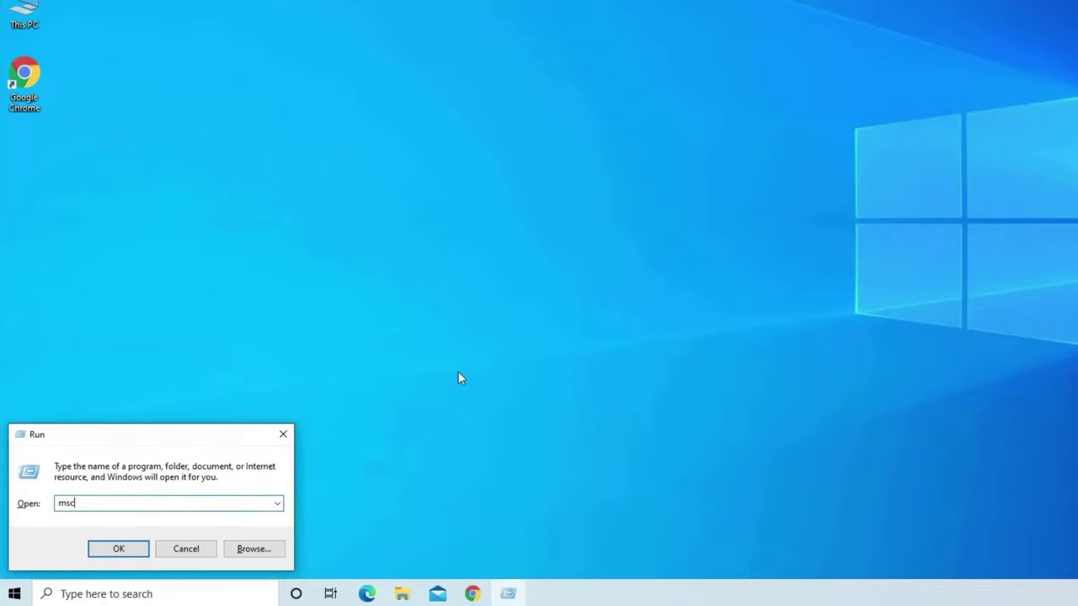
type("g.exe")
key("Return")
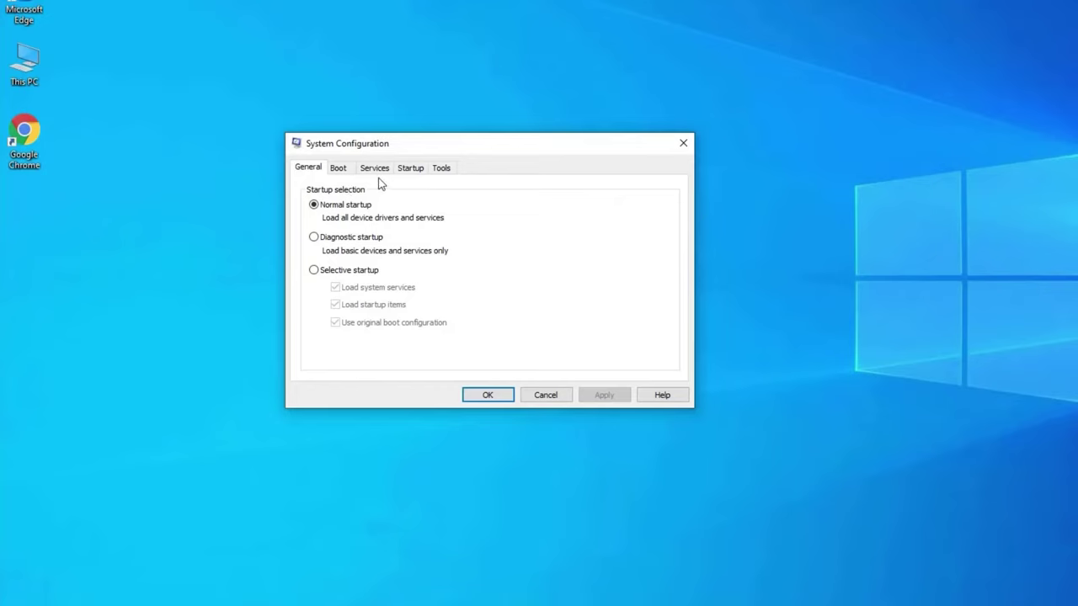
left_click(377, 168)
scroll(441, 198, "down", 6)
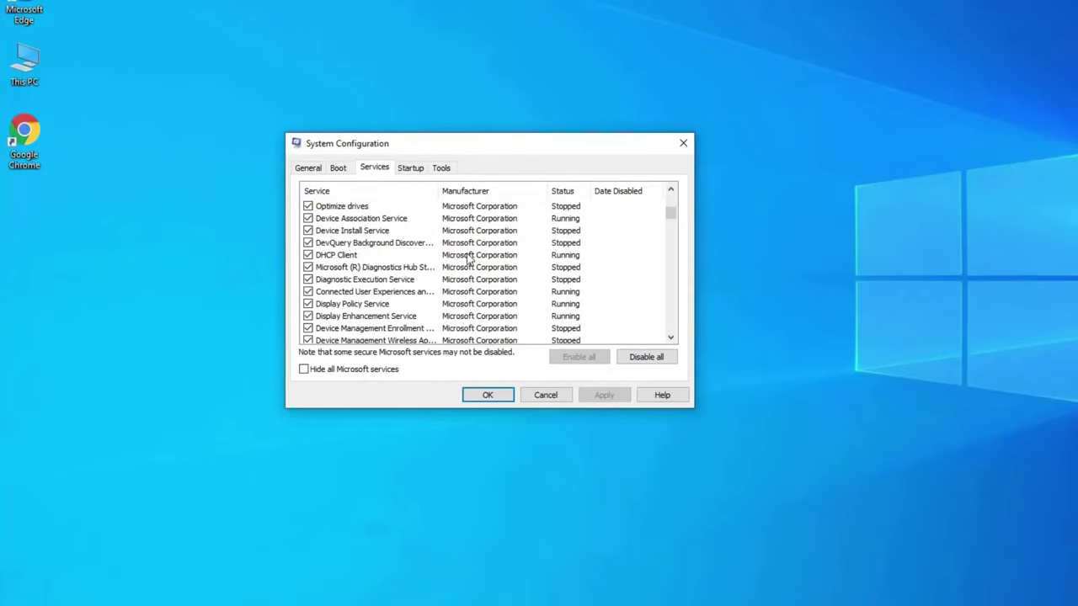
scroll(397, 270, "up", 8)
left_click(303, 369)
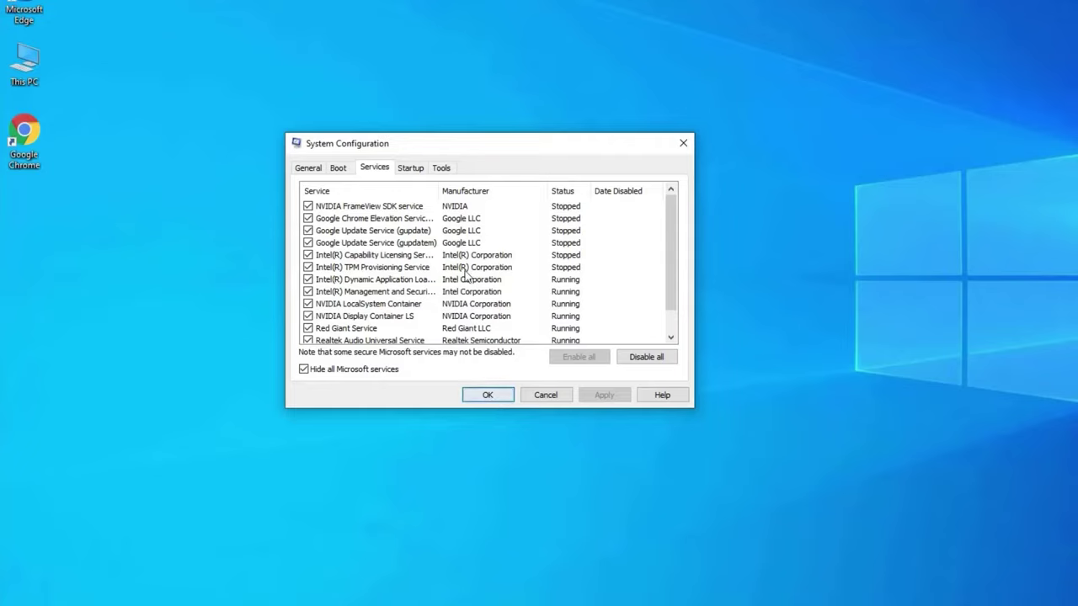
left_click(413, 168)
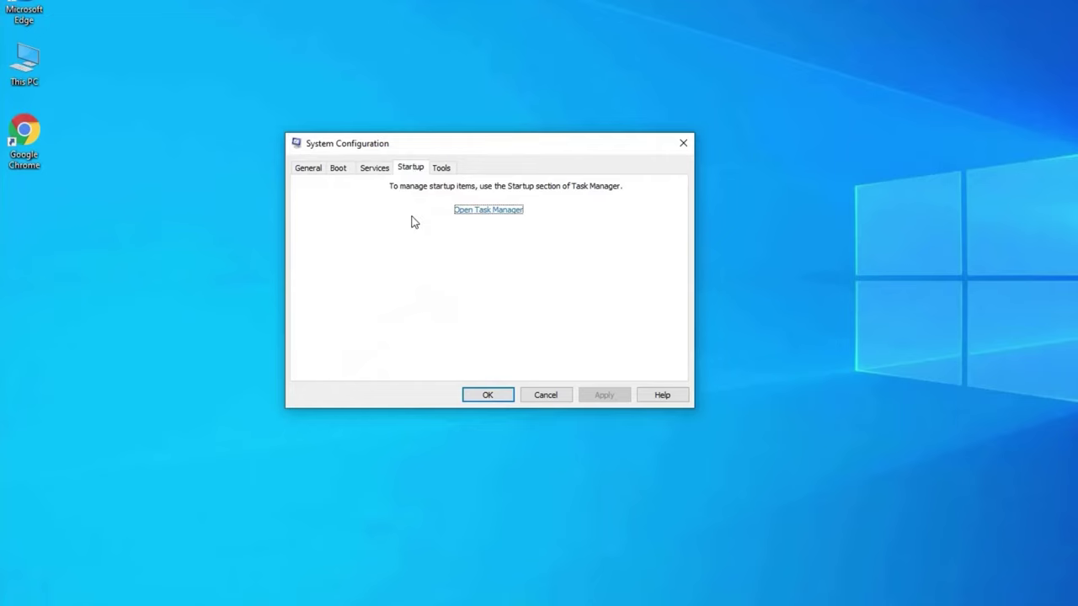
Step: Review the Realtek HD Audio and Microsoft OneDrive startup entries in Task Manager, then restart Windows
left_click(459, 211)
right_click(240, 159)
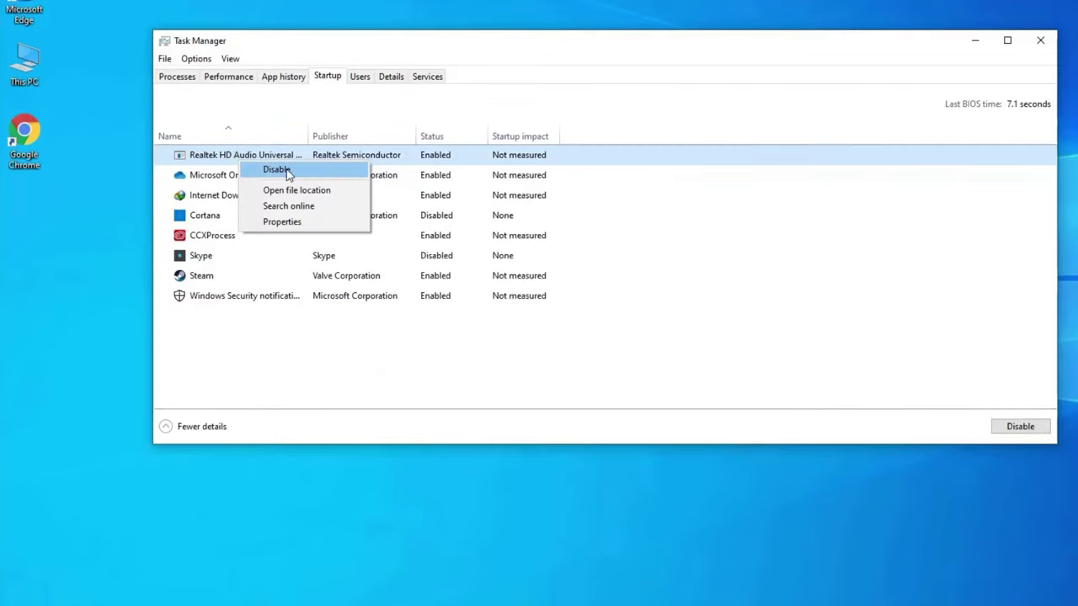
left_click(267, 363)
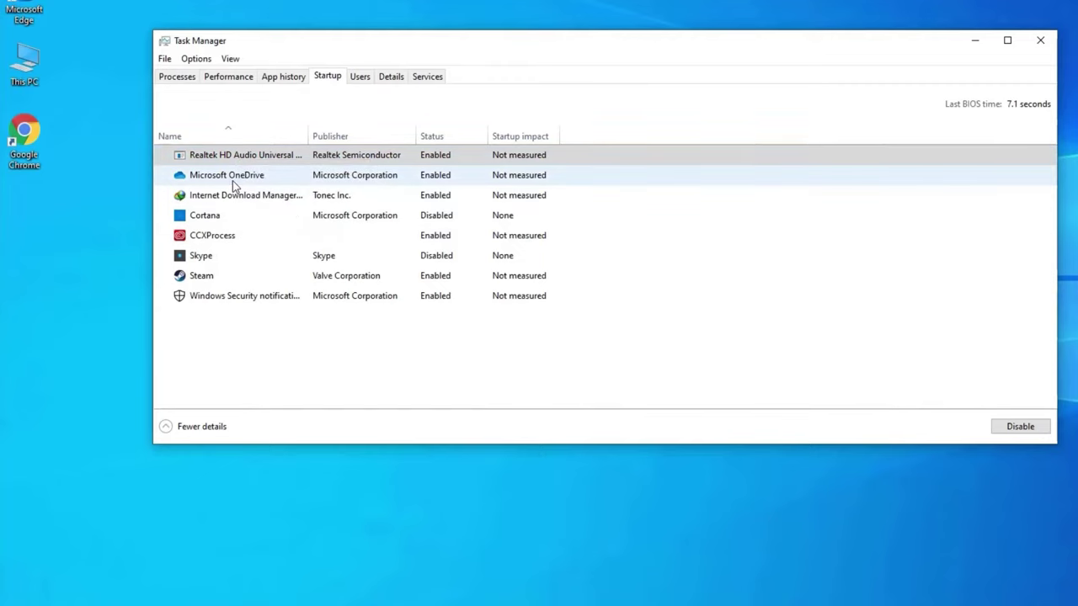
right_click(233, 180)
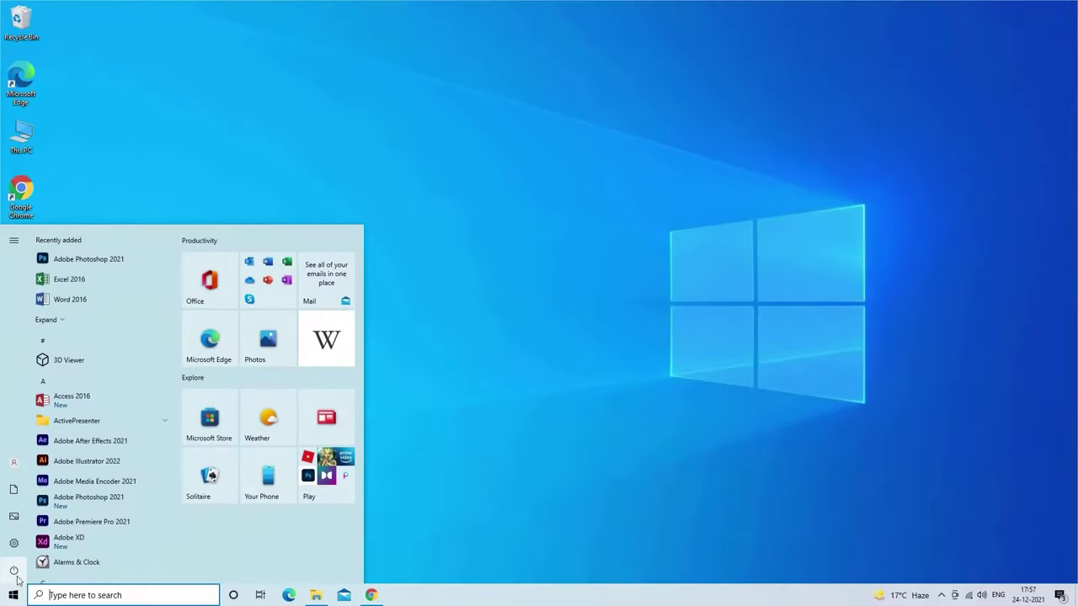
left_click(17, 577)
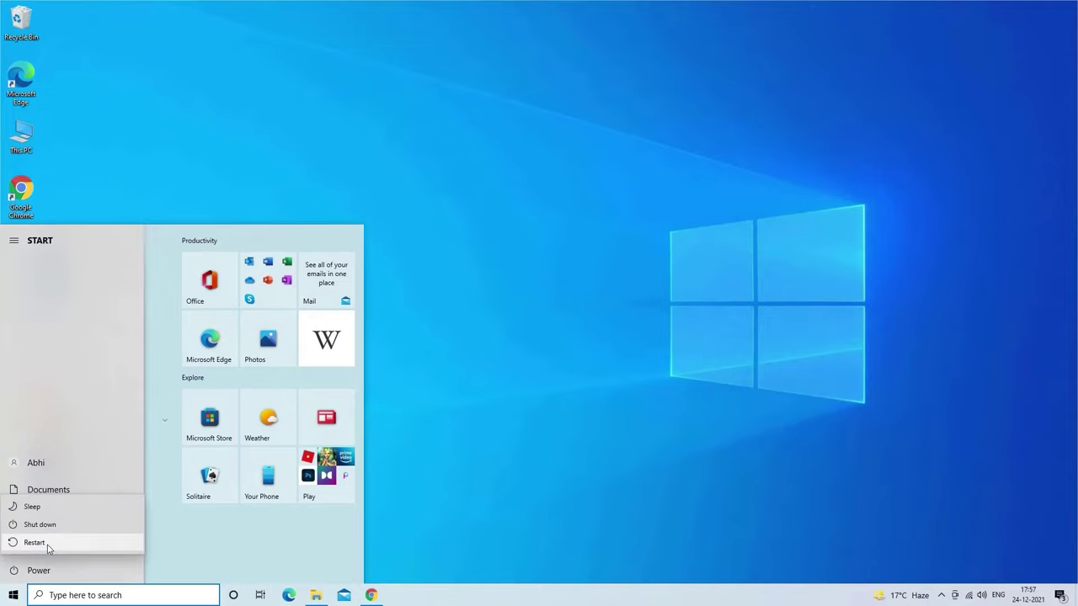
key("Escape")
key("Escape")
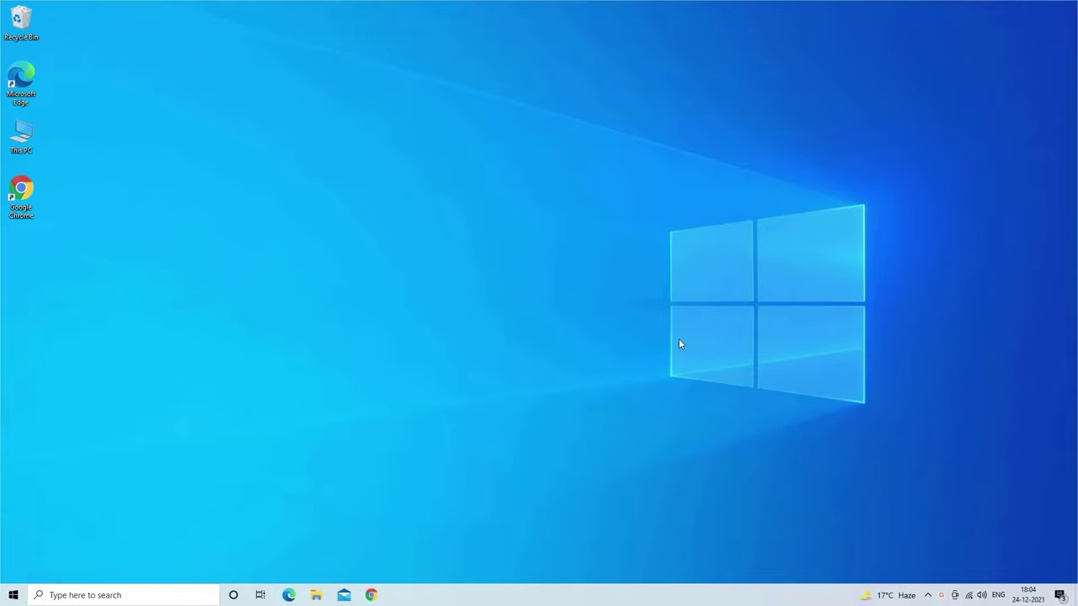
Step: Remove Avira Security and its related info from Settings' Apps & features list
key("super+i")
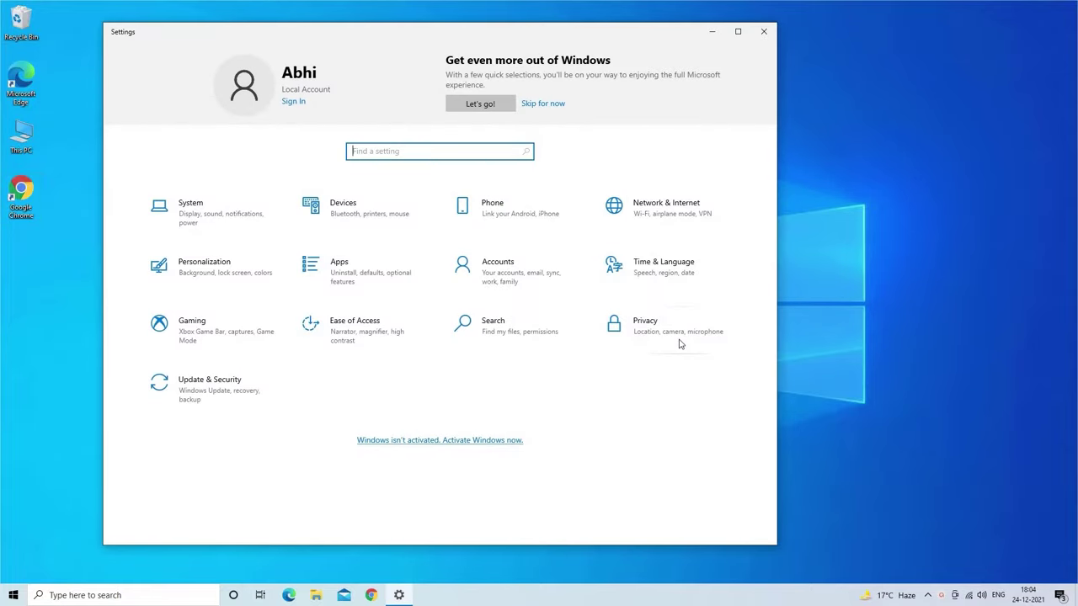
left_click(358, 281)
scroll(572, 325, "down", 5)
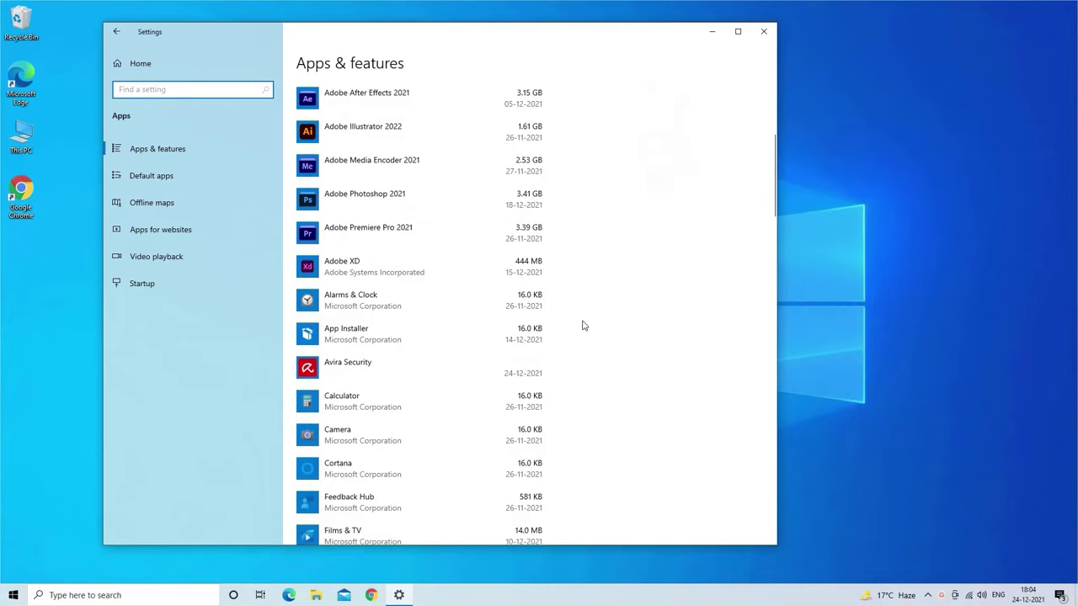
scroll(389, 371, "down", 2)
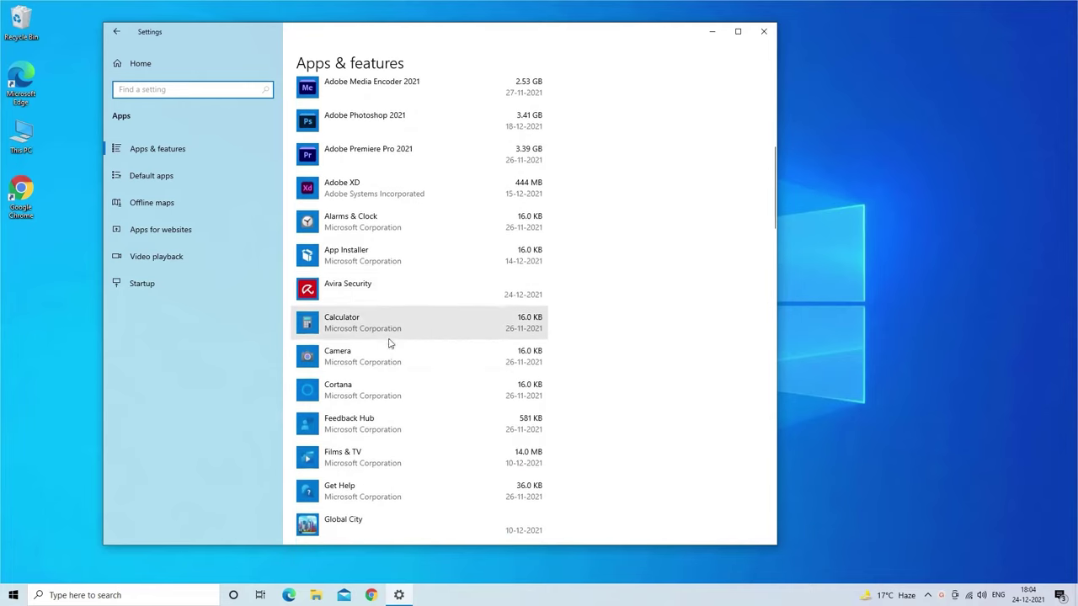
left_click(407, 300)
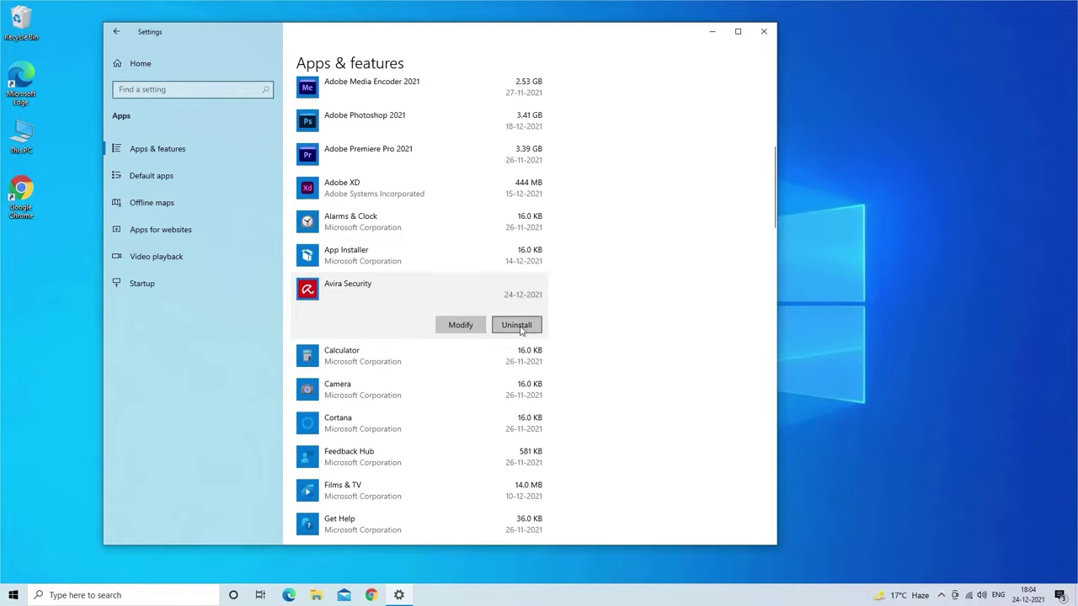
left_click(519, 328)
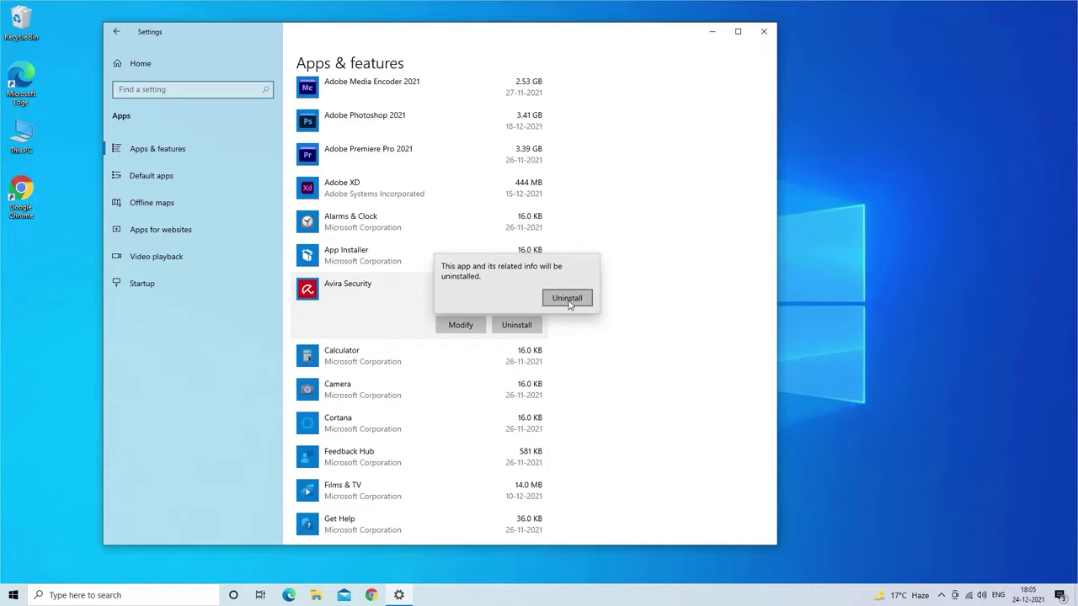
left_click(568, 299)
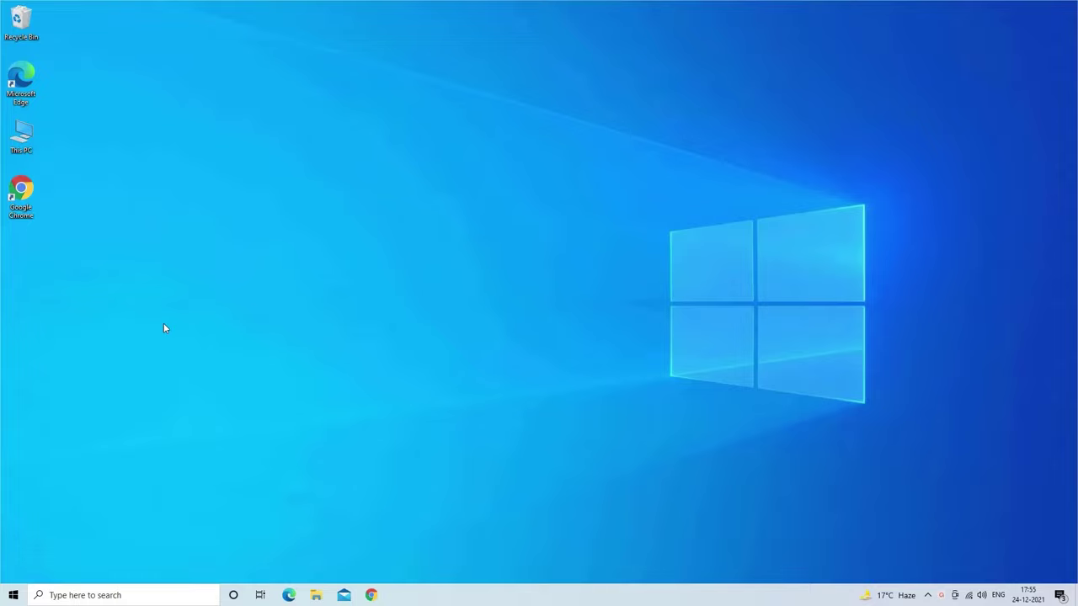
Step: Quick-format USB Drive (H:) as NTFS from This PC, accepting the data-erase warning
double_click(22, 137)
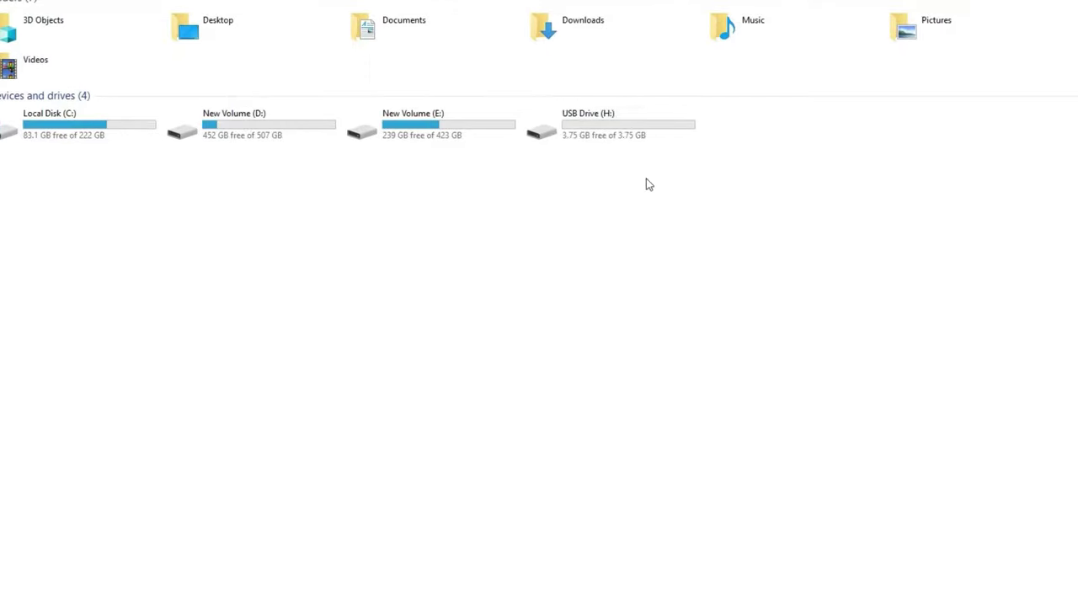
left_click(591, 143)
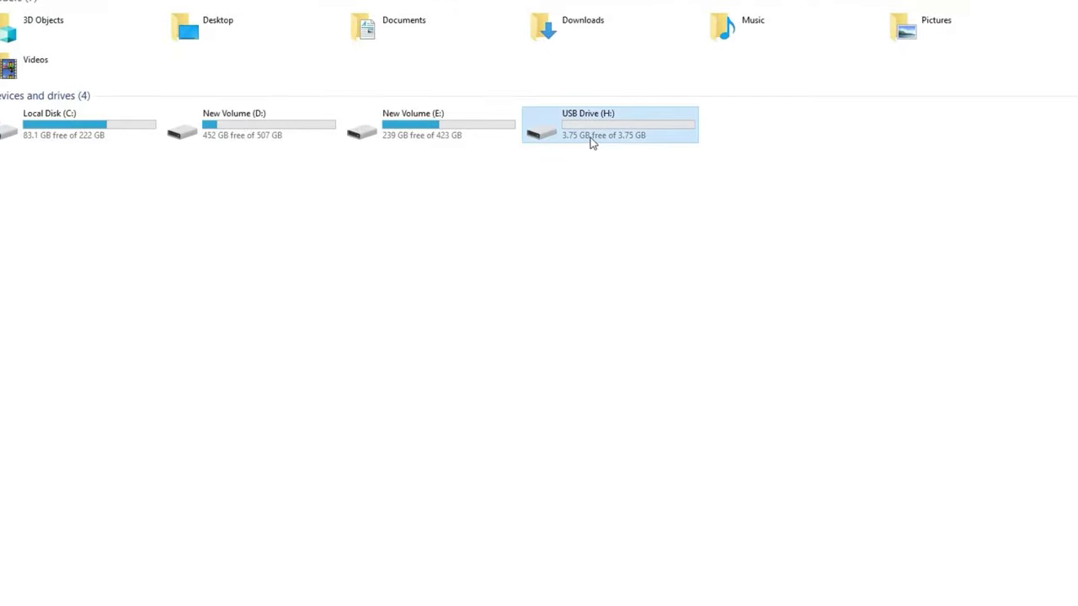
right_click(593, 138)
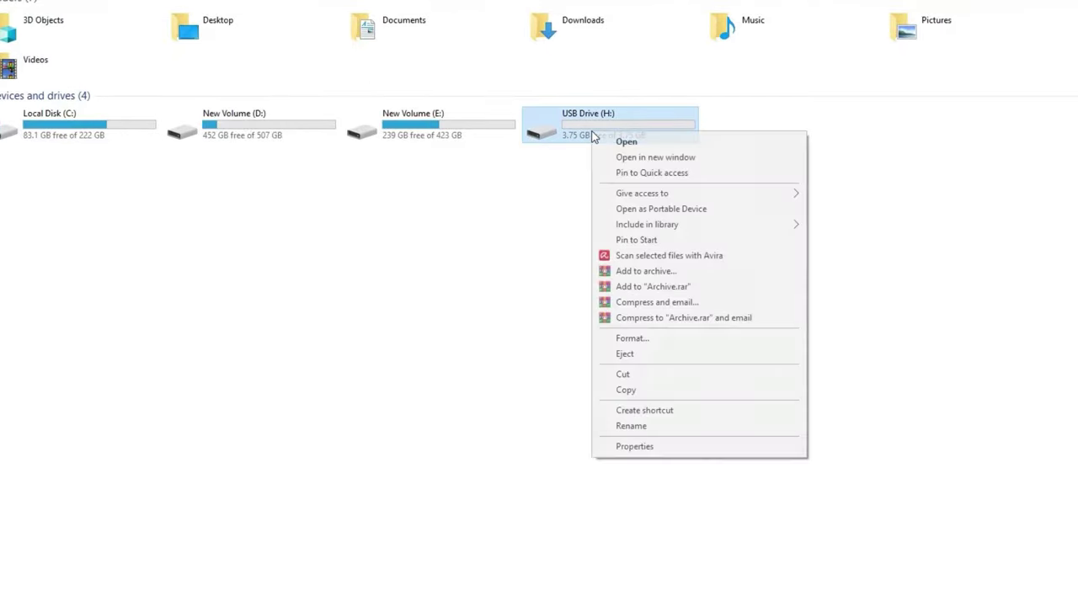
left_click(631, 338)
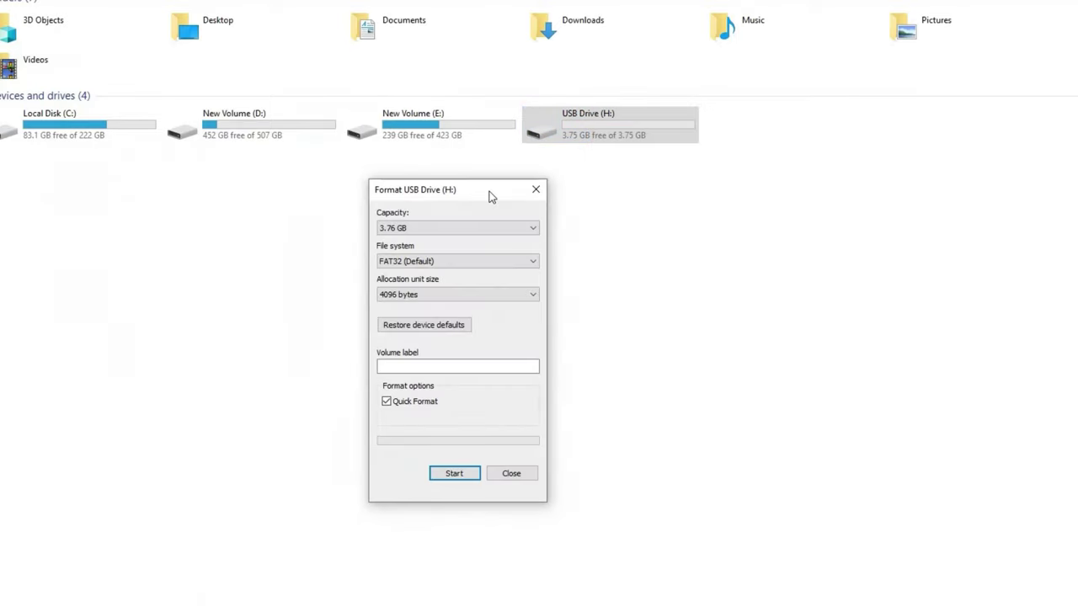
left_click(470, 264)
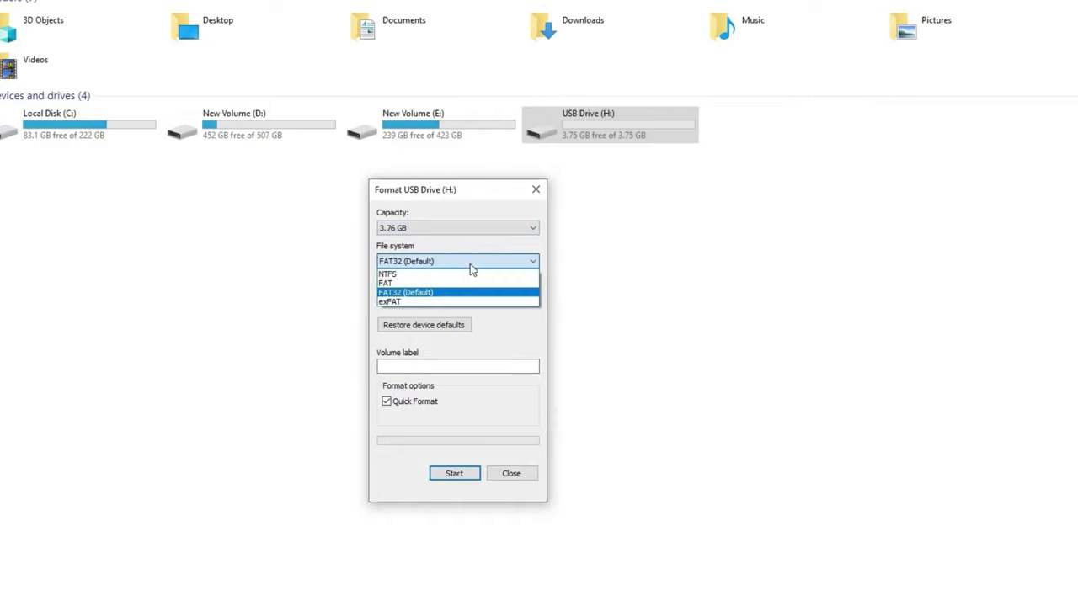
left_click(470, 274)
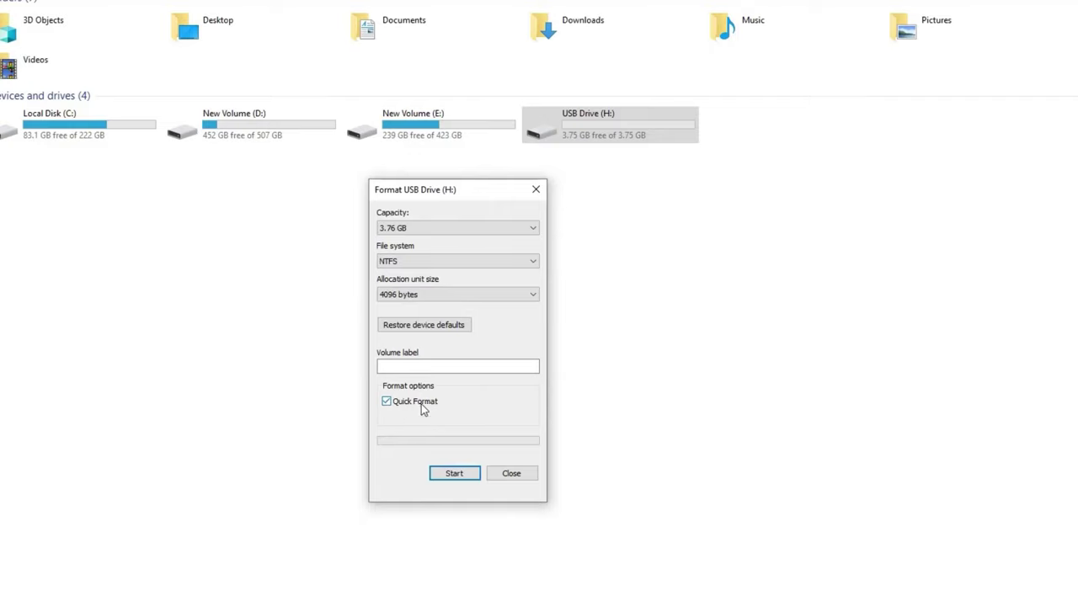
left_click(455, 474)
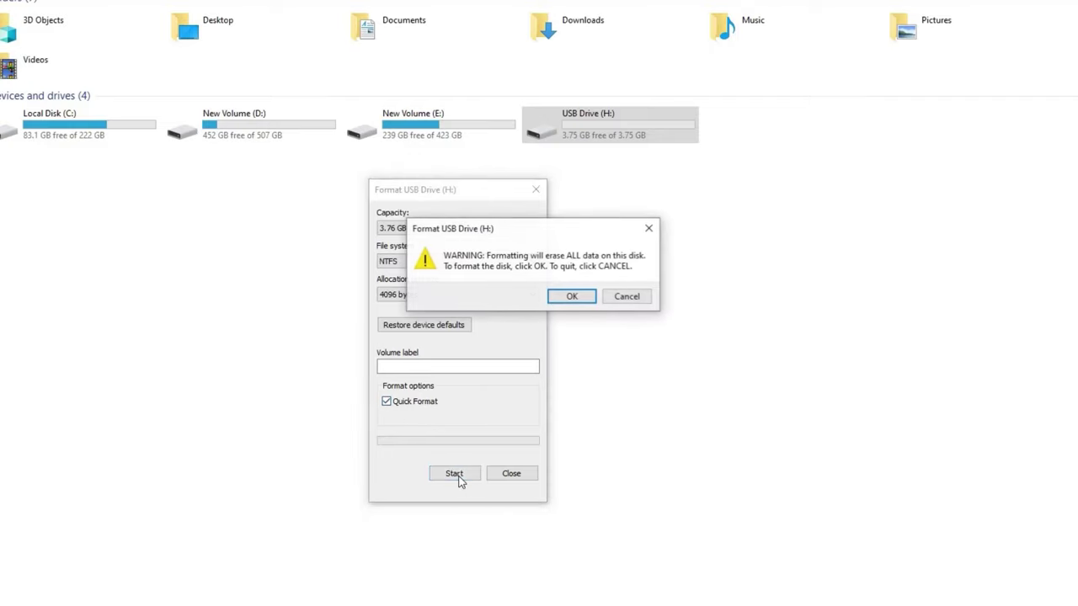
left_click(570, 297)
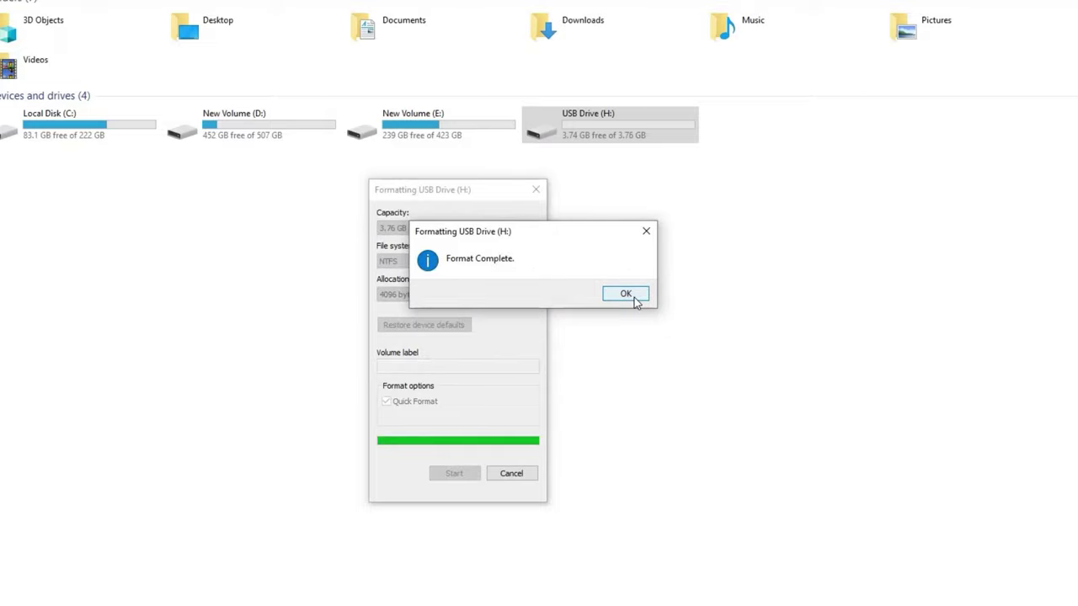